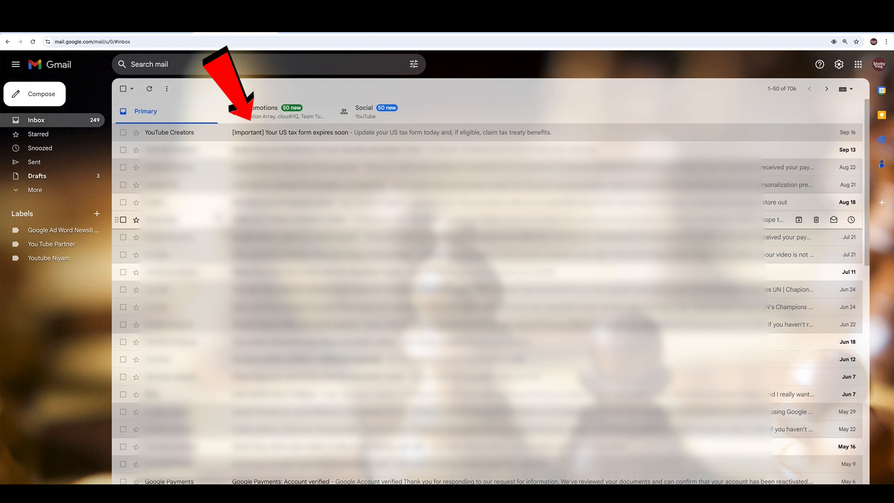
Open the YouTube Creators email about the expiring US tax form, review its resubmission instructions and follow the AdSense sign-in link.
{"action": "left_click", "coordinate": [311, 136]}
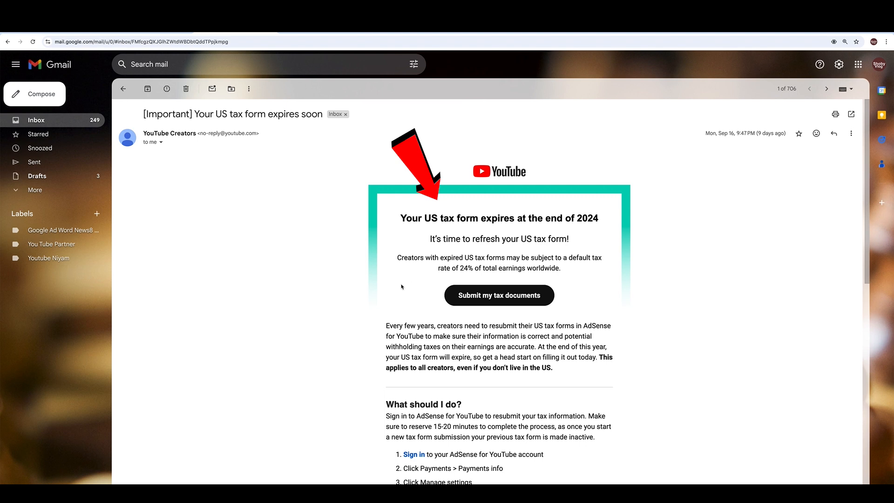
{"action": "scroll", "coordinate": [403, 287], "scroll_direction": "down", "scroll_amount": 3}
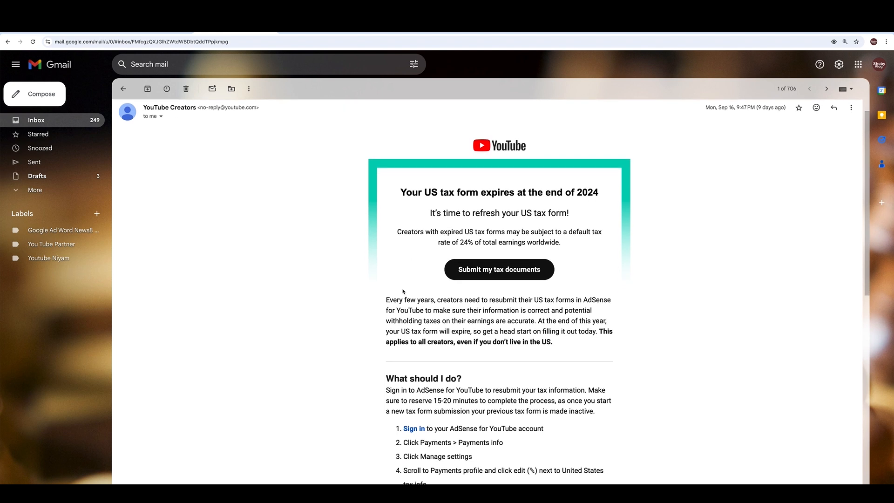
{"action": "scroll", "coordinate": [399, 285], "scroll_direction": "down", "scroll_amount": 1}
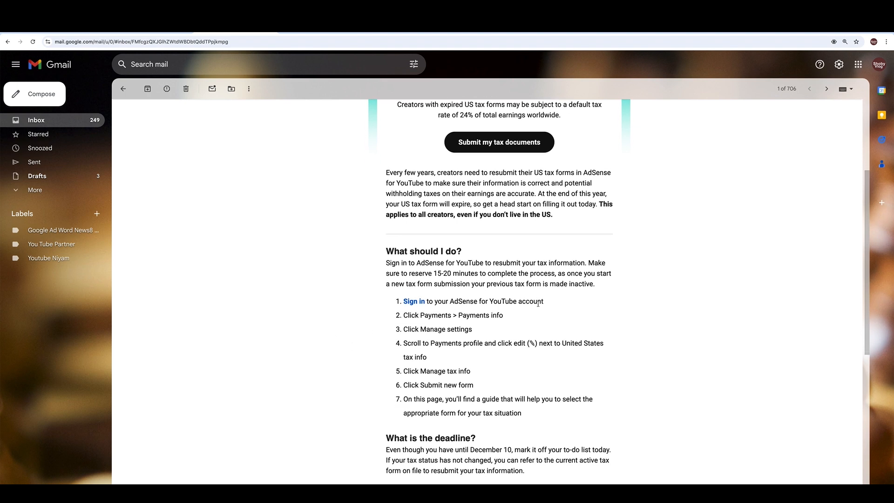
{"action": "left_click", "coordinate": [414, 301]}
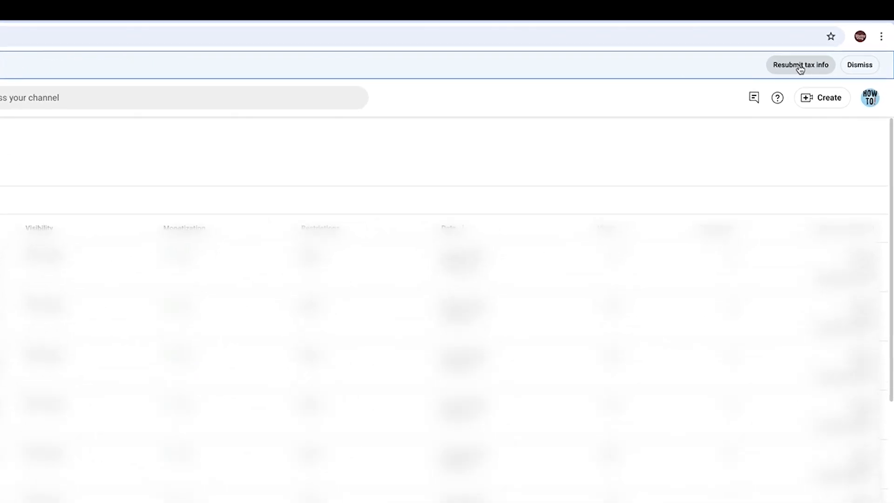
In YouTube Studio, follow the notice to resubmit tax info and read the guide on submitting U.S. tax info to Google.
{"action": "left_click", "coordinate": [799, 66]}
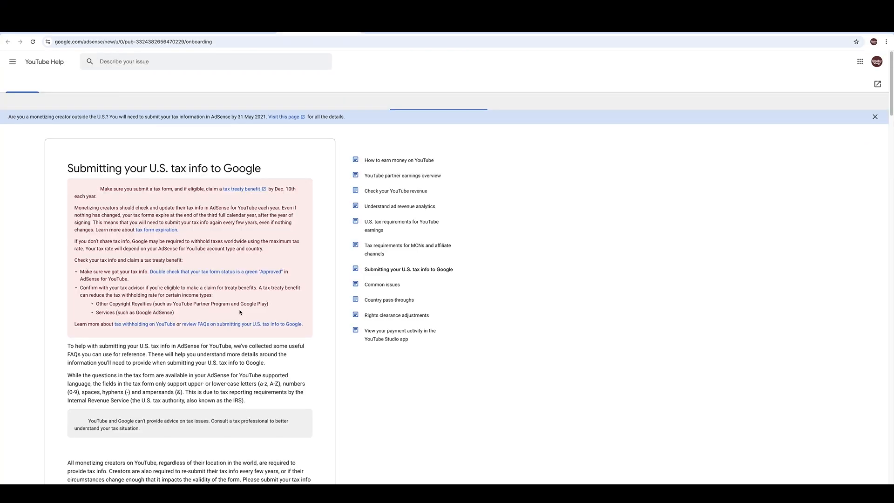
{"action": "scroll", "coordinate": [240, 313], "scroll_direction": "down", "scroll_amount": 6}
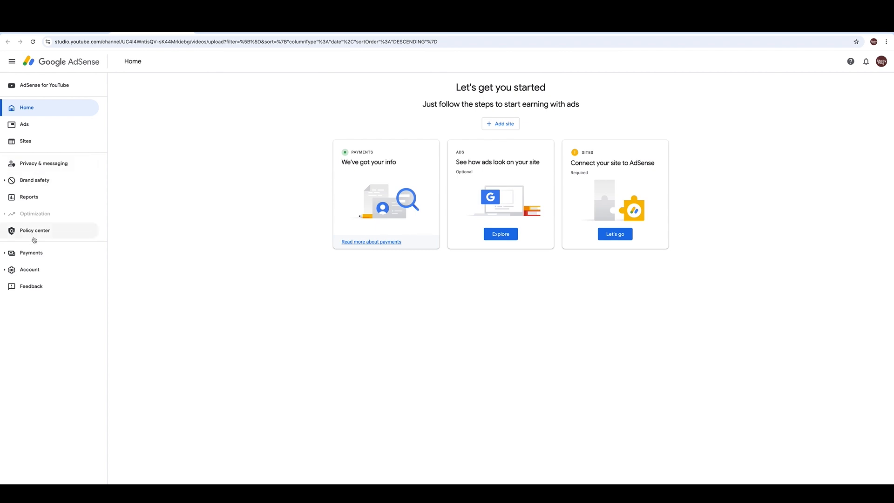
In Google AdSense, go to Payments info and open the payment settings for management.
{"action": "left_click", "coordinate": [33, 253]}
{"action": "left_click", "coordinate": [36, 273]}
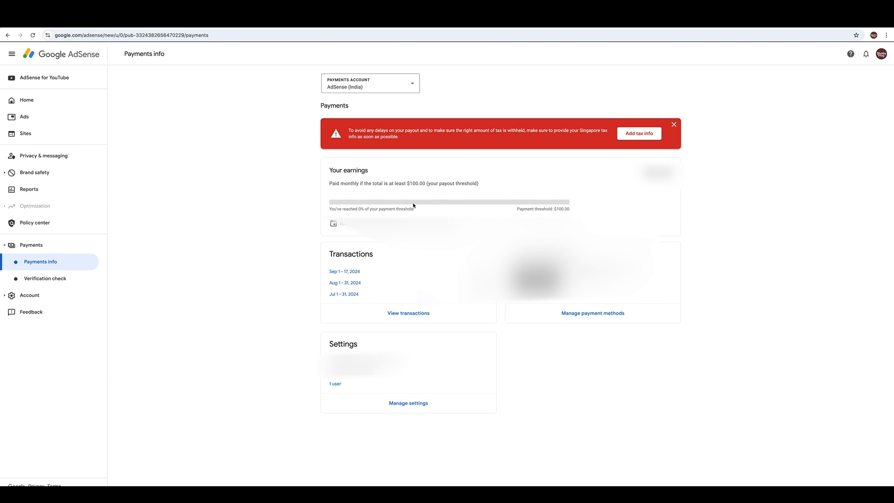
{"action": "left_click", "coordinate": [416, 406]}
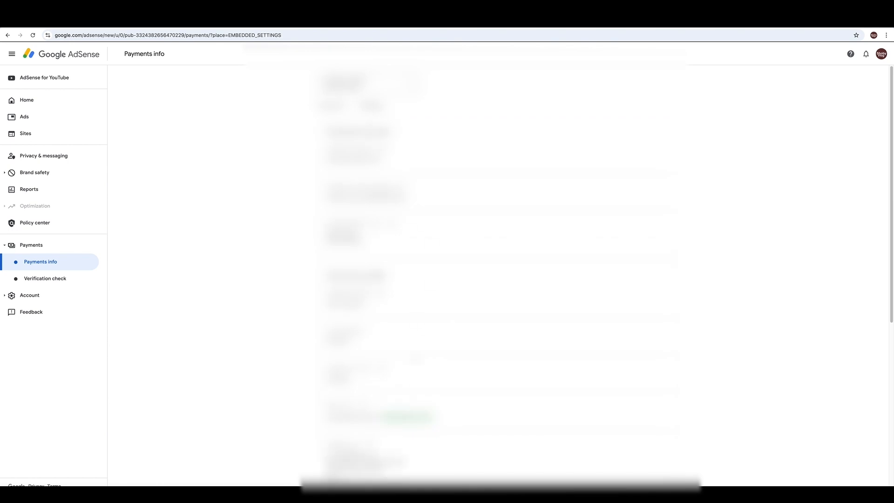
Open the management page for the United States tax info and expand the W-8BEN tax details and documents.
{"action": "scroll", "coordinate": [498, 274], "scroll_direction": "down", "scroll_amount": 6}
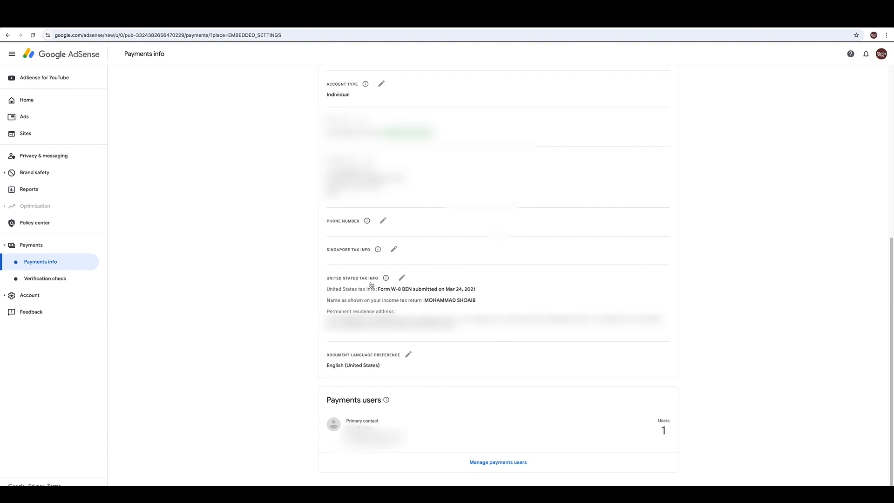
{"action": "left_click", "coordinate": [403, 279]}
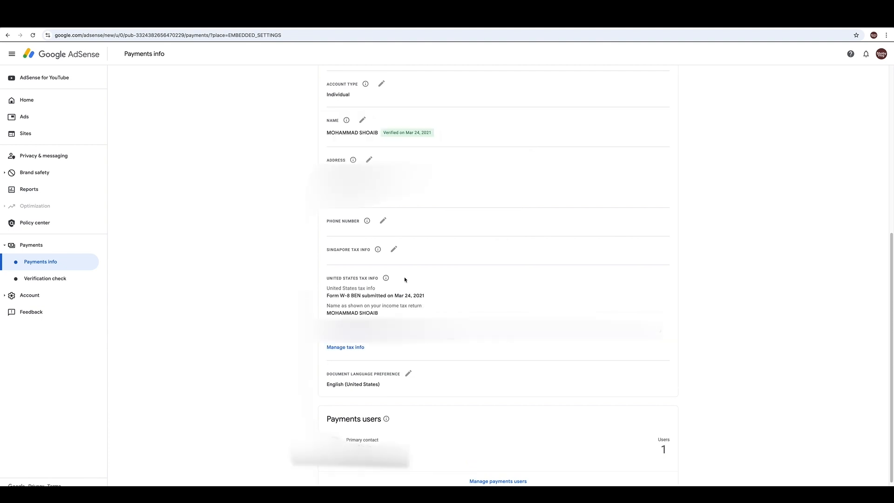
{"action": "left_click", "coordinate": [354, 349]}
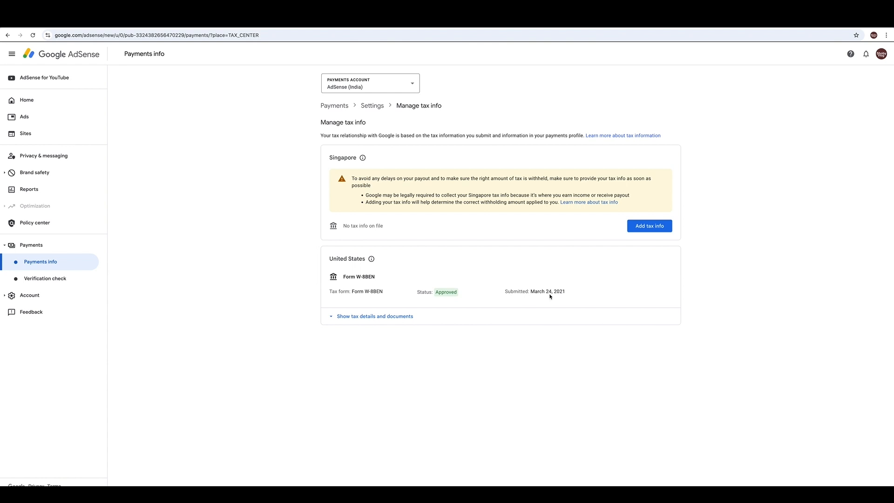
{"action": "left_click", "coordinate": [379, 316]}
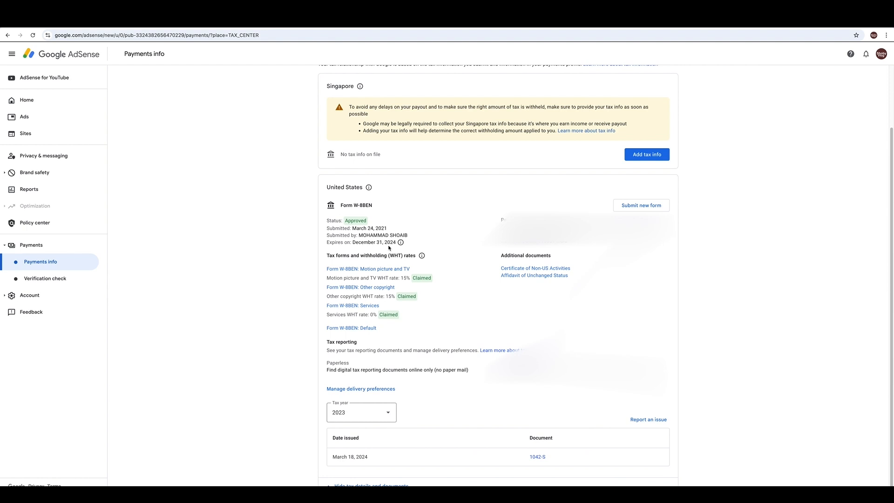
Start a new United States tax form submission and verify the identity with the Google account password.
{"action": "left_click", "coordinate": [638, 207]}
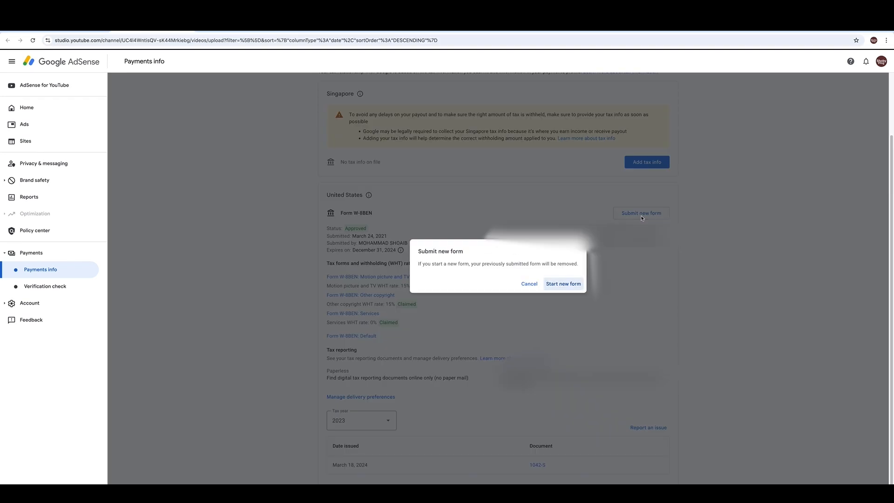
{"action": "left_click", "coordinate": [557, 287]}
{"action": "left_click", "coordinate": [578, 333]}
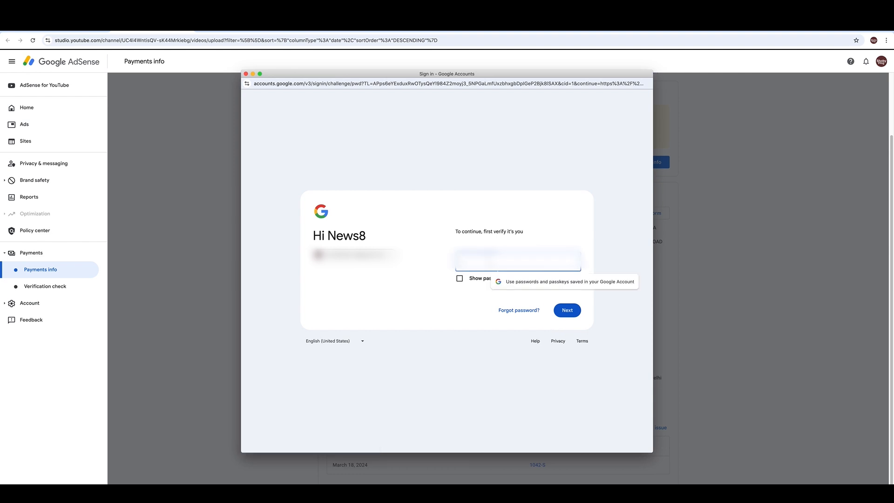
{"action": "type", "text": "•••"}
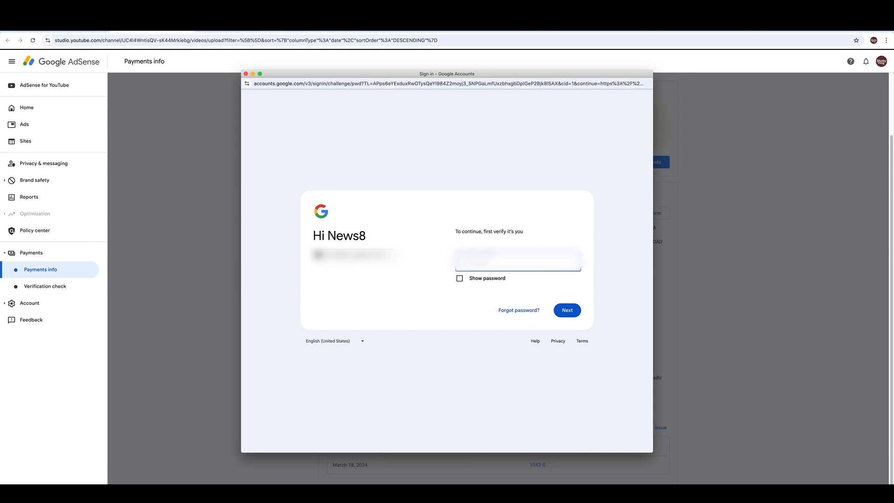
{"action": "left_click", "coordinate": [567, 310]}
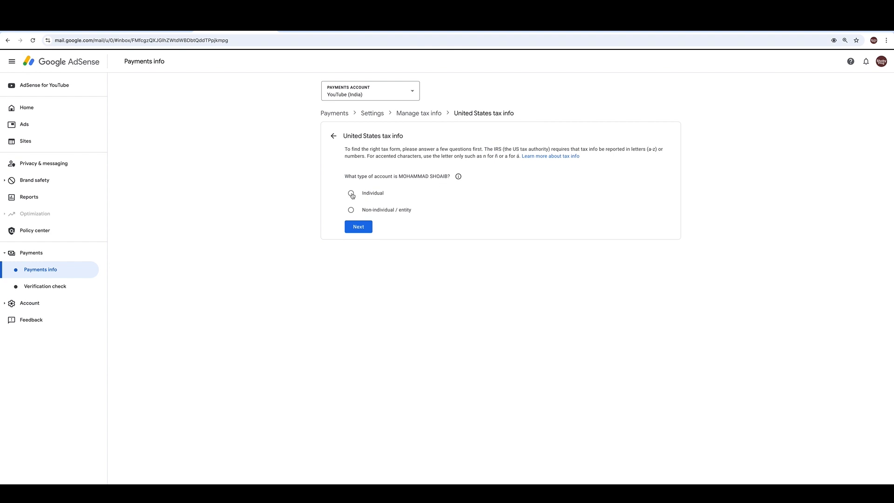
Declare an Individual account that is not a US citizen or resident, choose W-8BEN and start that form.
{"action": "left_click", "coordinate": [360, 228]}
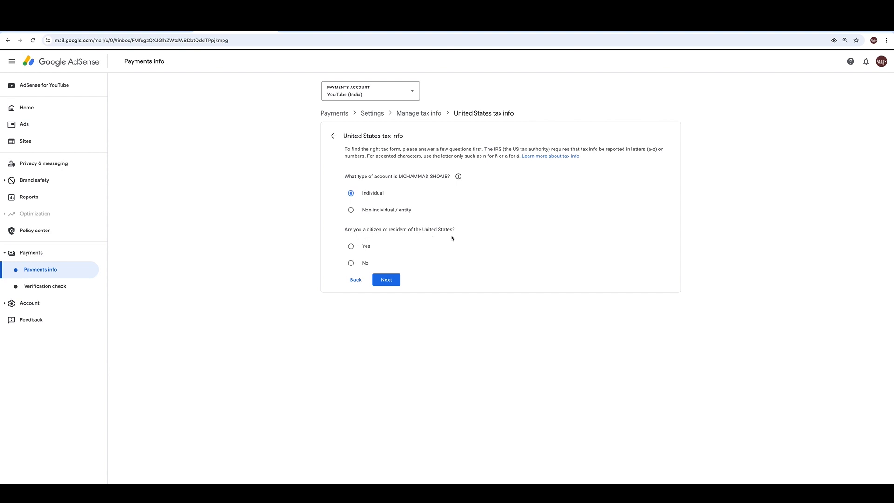
{"action": "left_click", "coordinate": [352, 263]}
{"action": "left_click", "coordinate": [386, 279]}
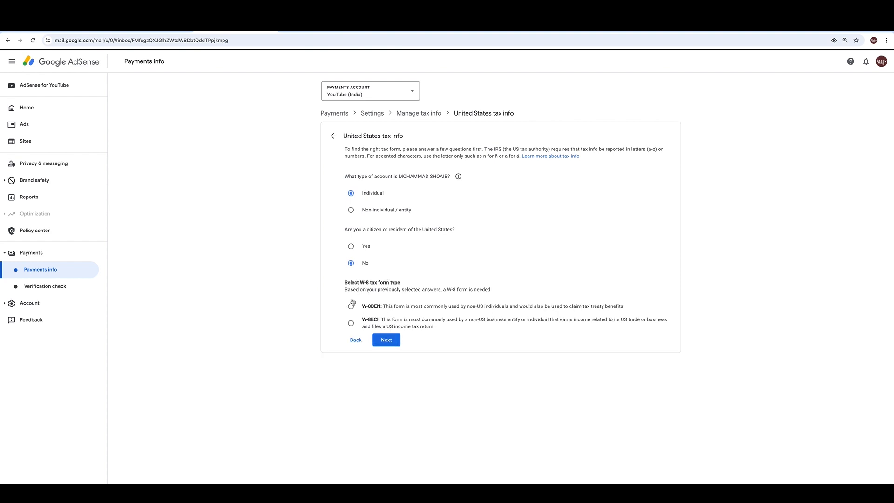
{"action": "left_click", "coordinate": [351, 306]}
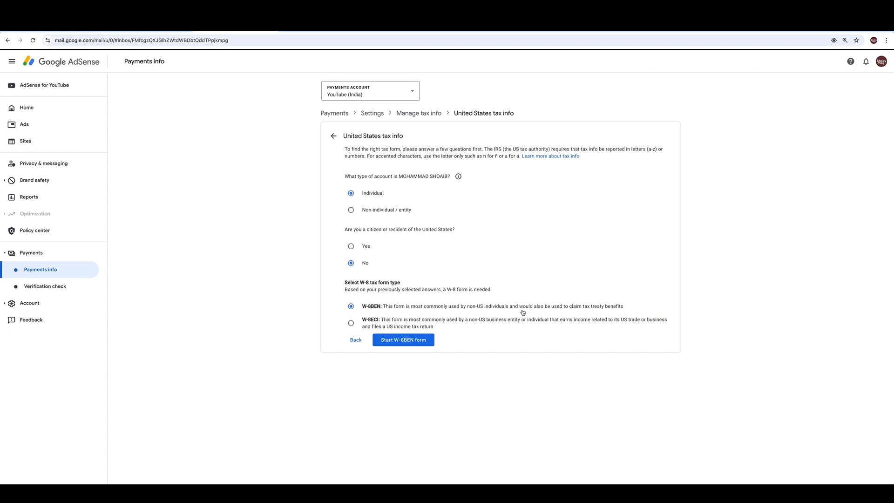
{"action": "left_click", "coordinate": [399, 343]}
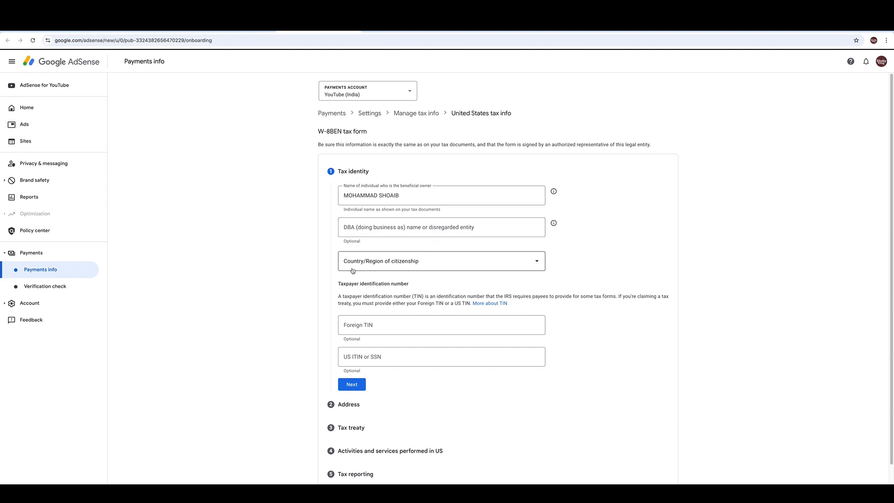
Complete the Tax identity section with India as the country of citizenship and the taxpayer's Foreign TIN.
{"action": "left_click", "coordinate": [413, 266]}
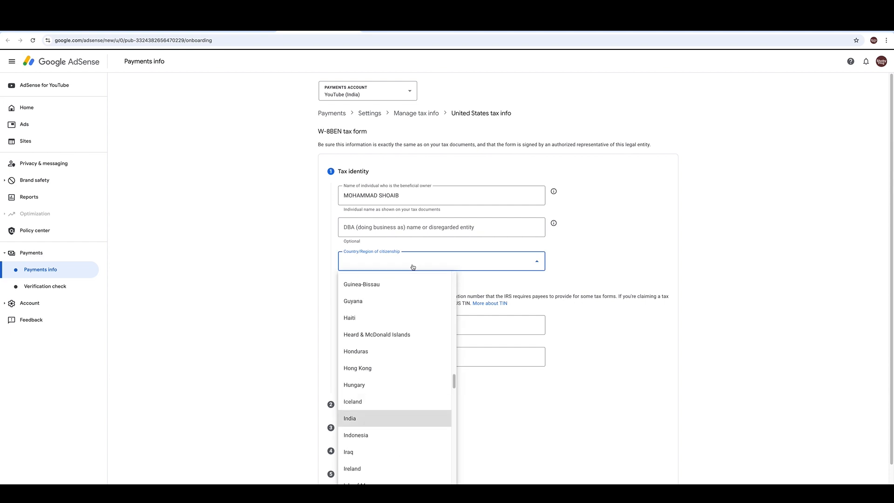
{"action": "left_click", "coordinate": [361, 419]}
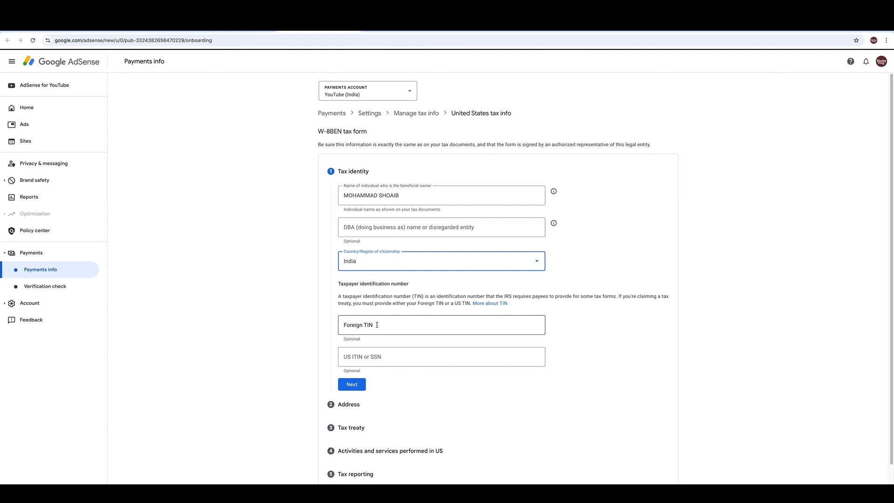
{"action": "left_click", "coordinate": [377, 325]}
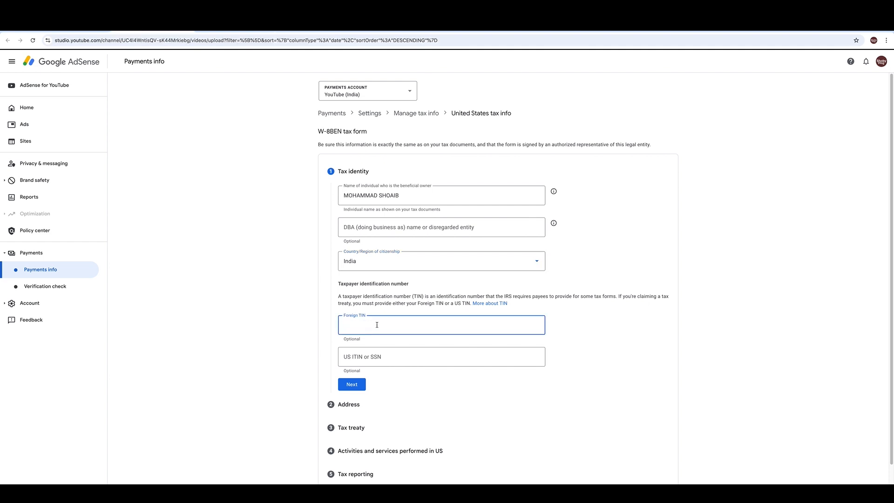
{"action": "type", "text": "****"}
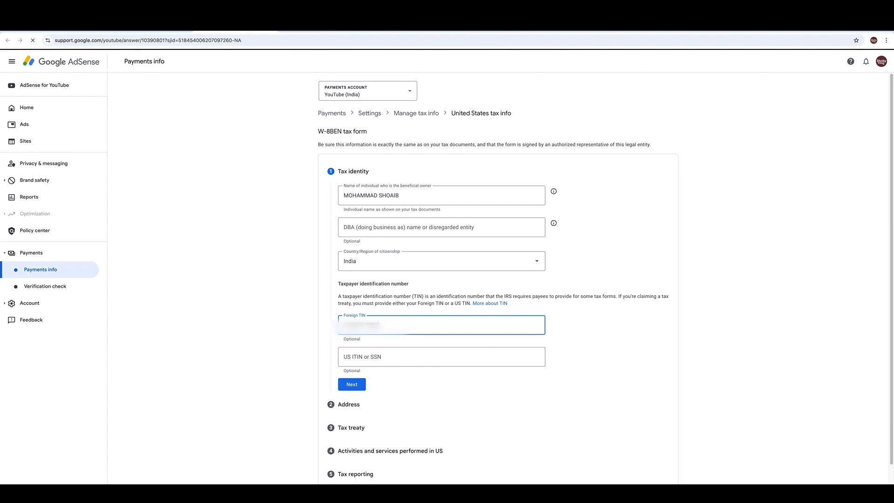
{"action": "left_click", "coordinate": [355, 384]}
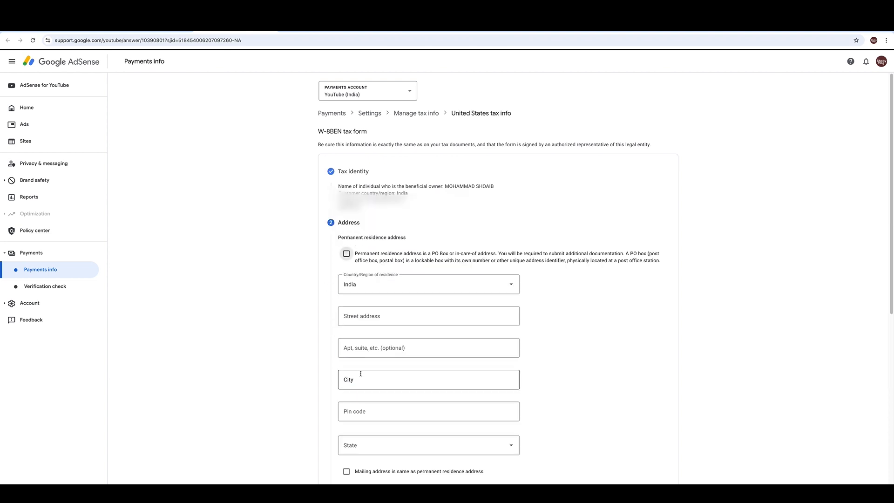
Complete the Address section with a PO Box or in-care-of permanent residence address in India and the same mailing address.
{"action": "left_click", "coordinate": [347, 256]}
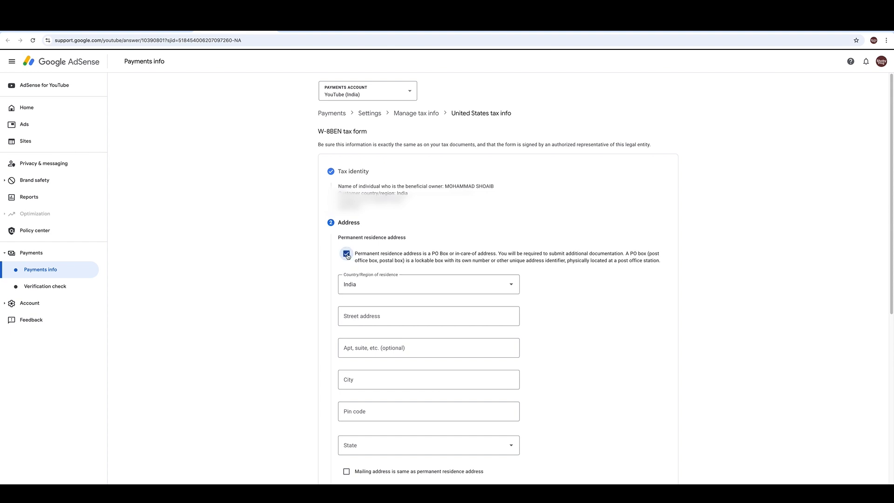
{"action": "scroll", "coordinate": [347, 256], "scroll_direction": "down", "scroll_amount": 1}
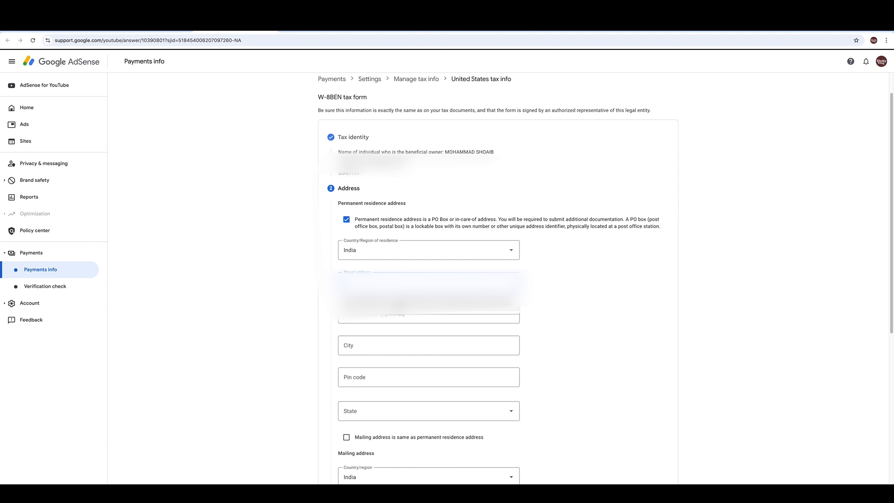
{"action": "scroll", "coordinate": [498, 279], "scroll_direction": "down", "scroll_amount": 4}
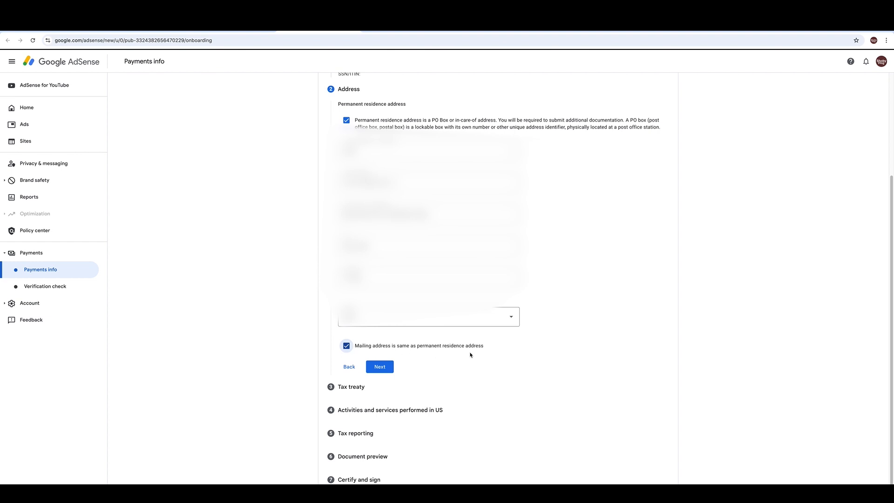
{"action": "left_click", "coordinate": [386, 367]}
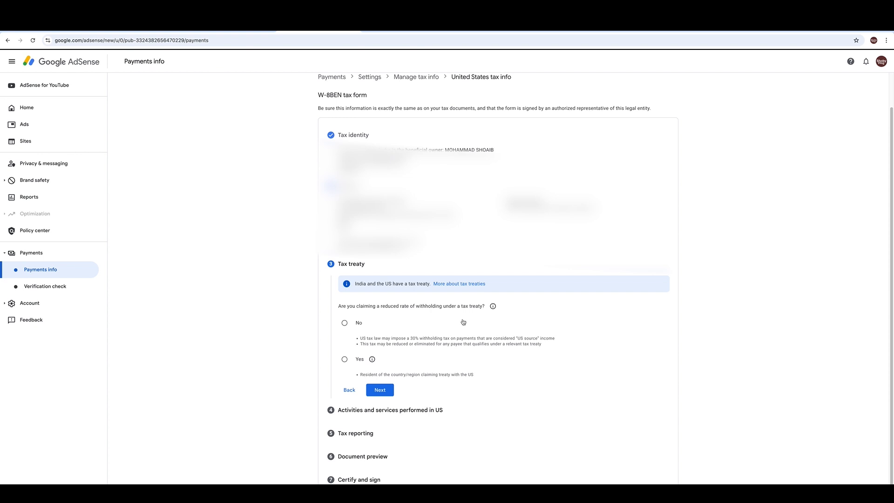
Claim a reduced withholding rate under the tax treaty as a resident of India.
{"action": "left_click", "coordinate": [345, 361]}
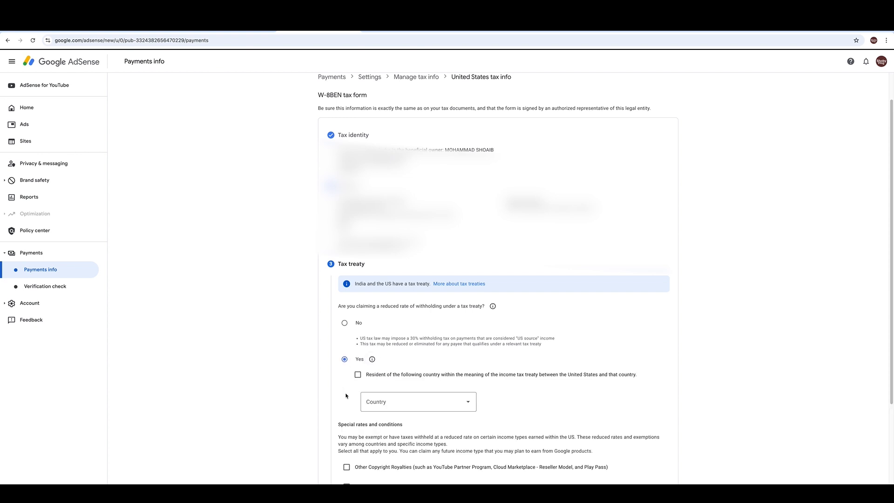
{"action": "left_click", "coordinate": [358, 375]}
{"action": "left_click", "coordinate": [389, 401]}
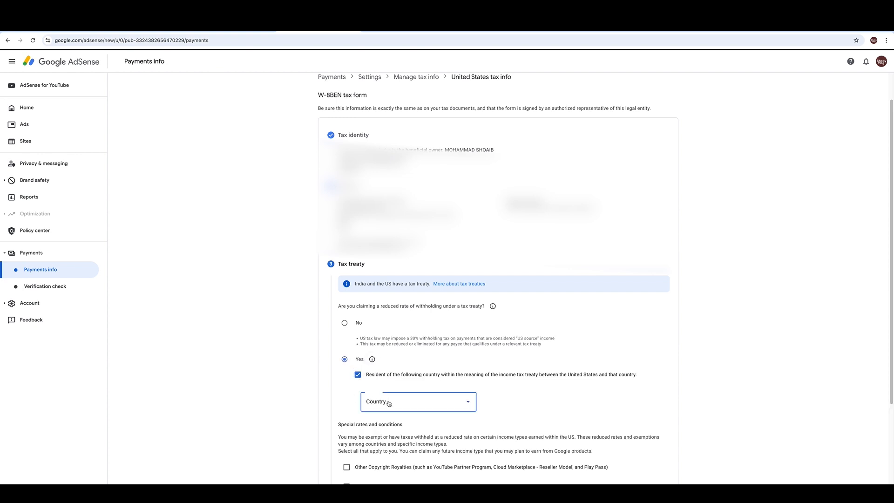
{"action": "scroll", "coordinate": [377, 440], "scroll_direction": "down", "scroll_amount": 6}
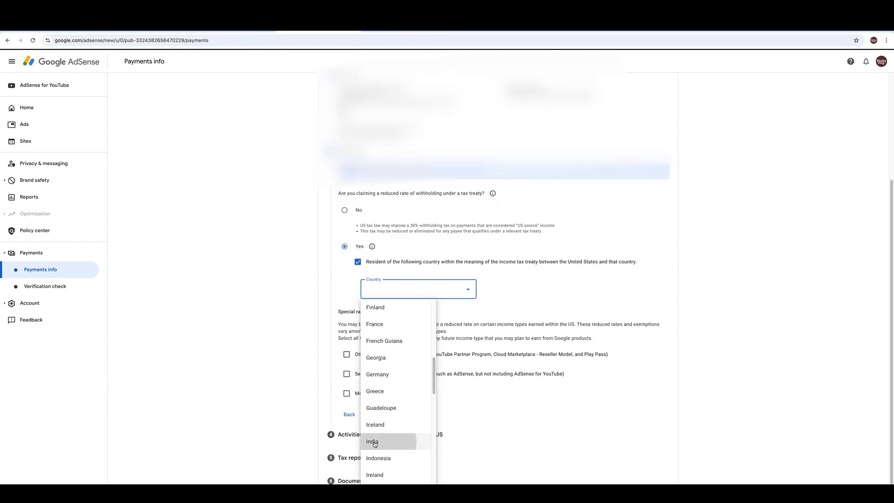
{"action": "left_click", "coordinate": [375, 442]}
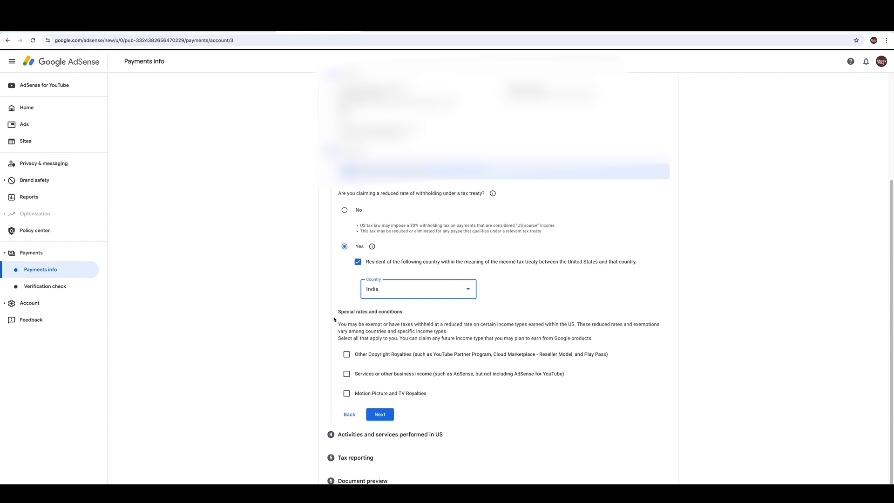
Claim Other Copyright Royalties under Article 12 and paragraph 2A II at the 15% reduced treaty rate, and confirm the treaty terms are met.
{"action": "left_click", "coordinate": [346, 354]}
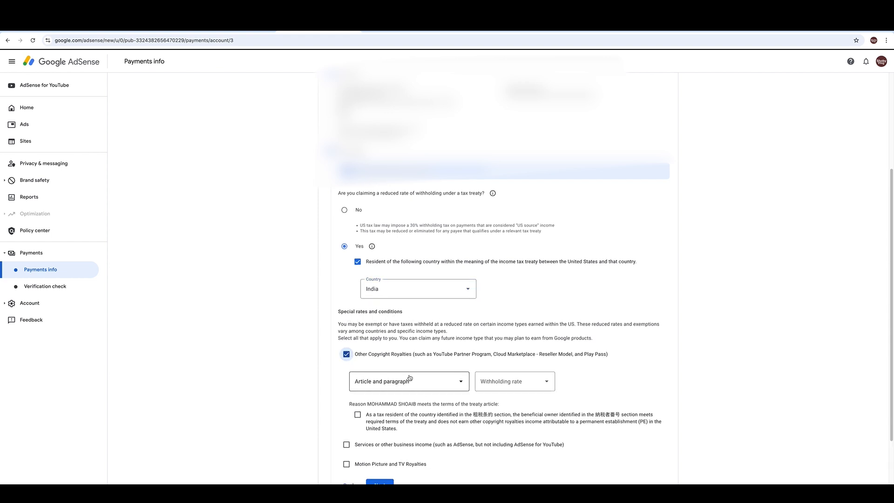
{"action": "scroll", "coordinate": [406, 380], "scroll_direction": "down", "scroll_amount": 3}
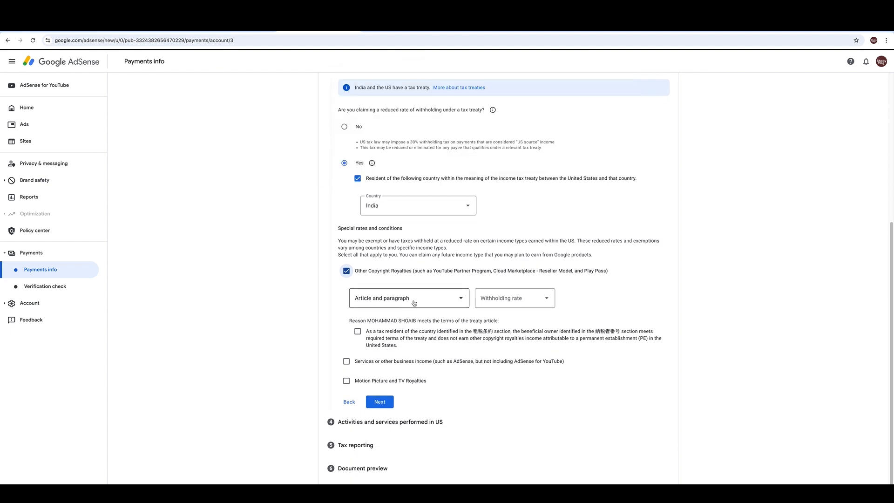
{"action": "left_click", "coordinate": [411, 304]}
{"action": "left_click", "coordinate": [396, 322]}
{"action": "left_click", "coordinate": [507, 299]}
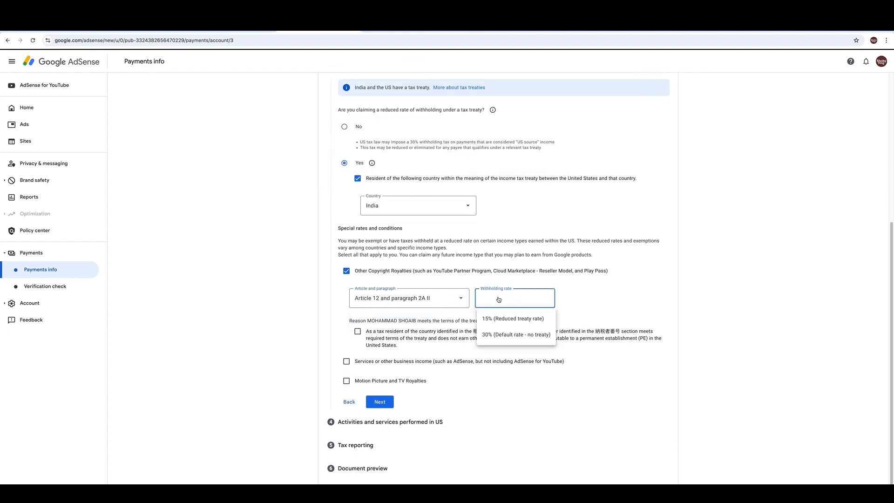
{"action": "left_click", "coordinate": [496, 320]}
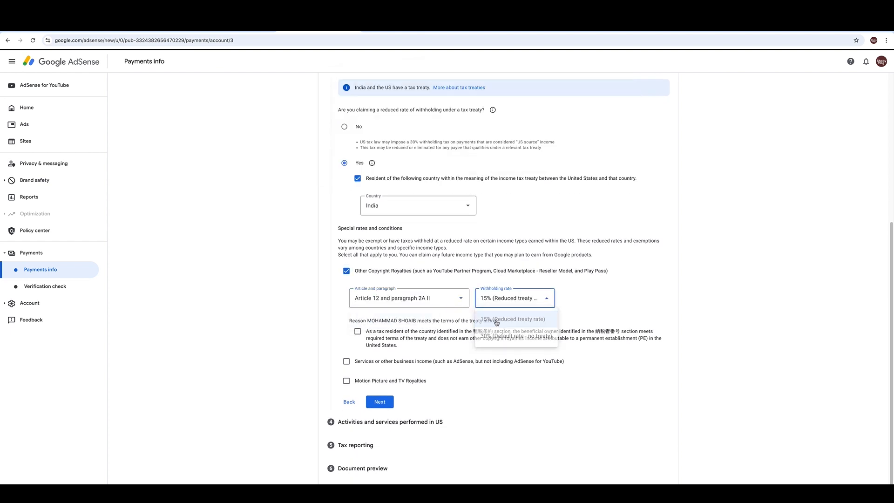
{"action": "left_click", "coordinate": [358, 332]}
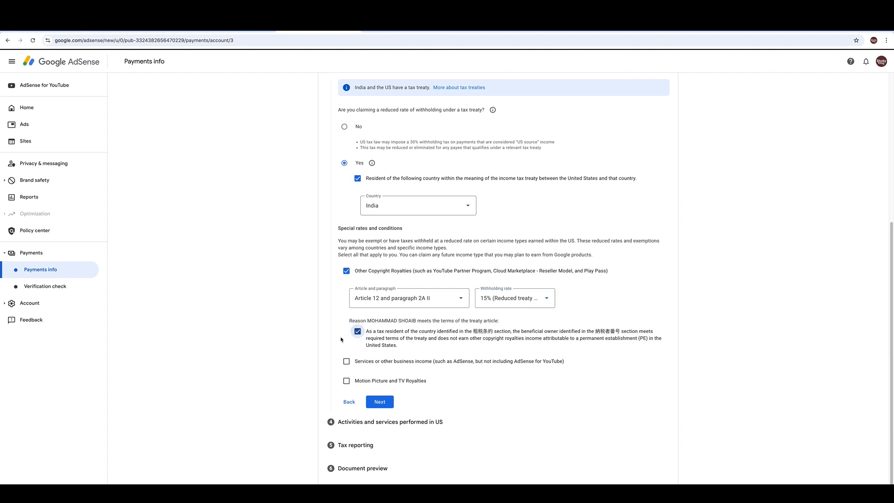
Claim Services or other business income under Article 7 and paragraph 1 at the 0% reduced treaty rate, and confirm the treaty terms are met.
{"action": "scroll", "coordinate": [329, 340], "scroll_direction": "down", "scroll_amount": 1}
{"action": "left_click", "coordinate": [346, 349]}
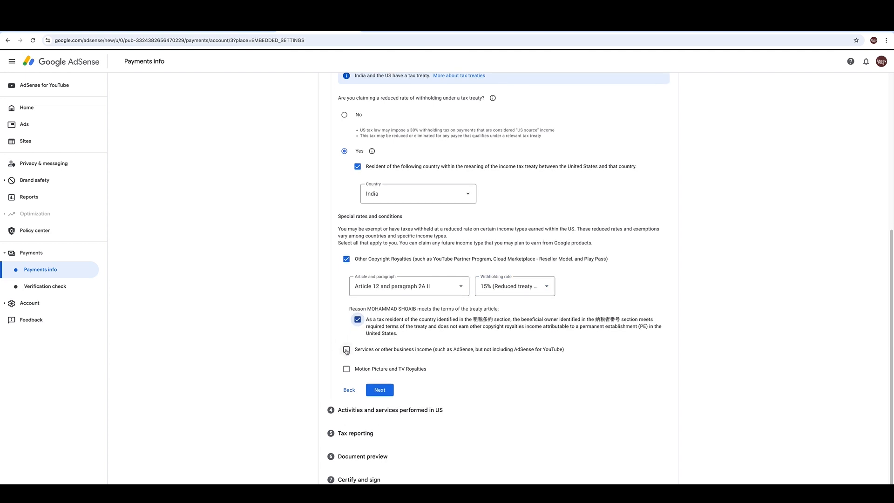
{"action": "scroll", "coordinate": [419, 361], "scroll_direction": "down", "scroll_amount": 1}
{"action": "left_click", "coordinate": [420, 363]}
{"action": "left_click", "coordinate": [396, 378]}
{"action": "left_click", "coordinate": [509, 360]}
{"action": "left_click", "coordinate": [500, 378]}
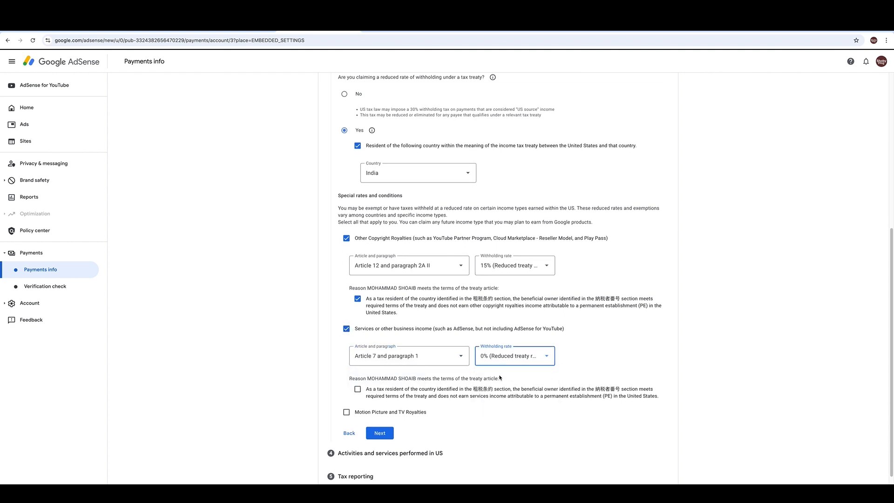
{"action": "left_click", "coordinate": [358, 389]}
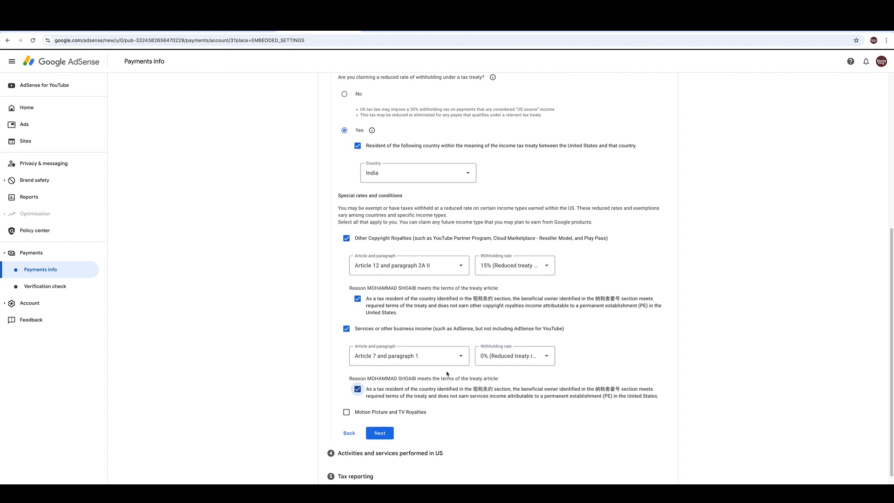
Claim Motion Picture and TV Royalties under Article 12 and paragraph 2A II at 15%, confirm the treaty terms and complete the Tax treaty section.
{"action": "scroll", "coordinate": [351, 390], "scroll_direction": "down", "scroll_amount": 2}
{"action": "left_click", "coordinate": [346, 369]}
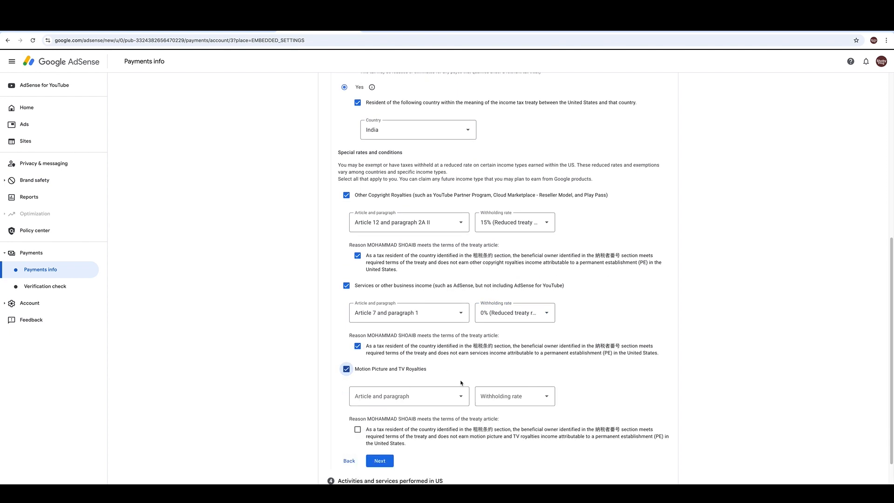
{"action": "scroll", "coordinate": [414, 321], "scroll_direction": "down", "scroll_amount": 3}
{"action": "left_click", "coordinate": [416, 331]}
{"action": "left_click", "coordinate": [382, 345]}
{"action": "left_click", "coordinate": [507, 326]}
{"action": "left_click", "coordinate": [500, 345]}
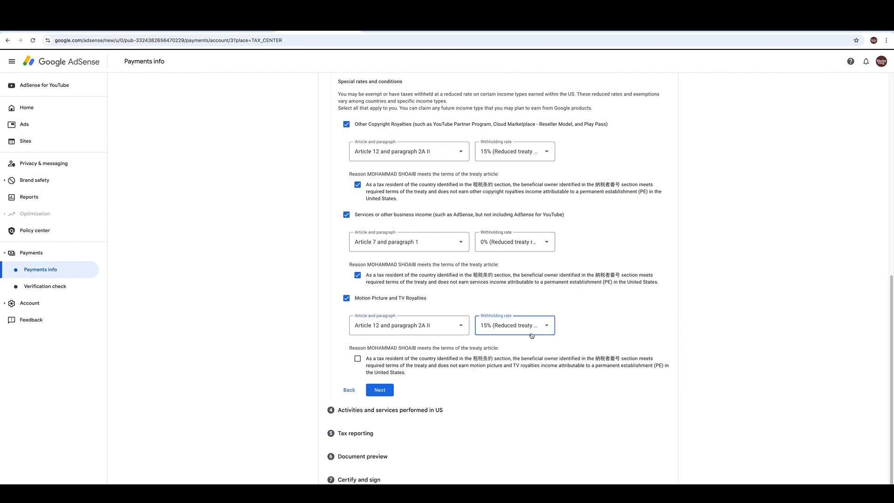
{"action": "left_click", "coordinate": [358, 359]}
{"action": "left_click", "coordinate": [384, 393]}
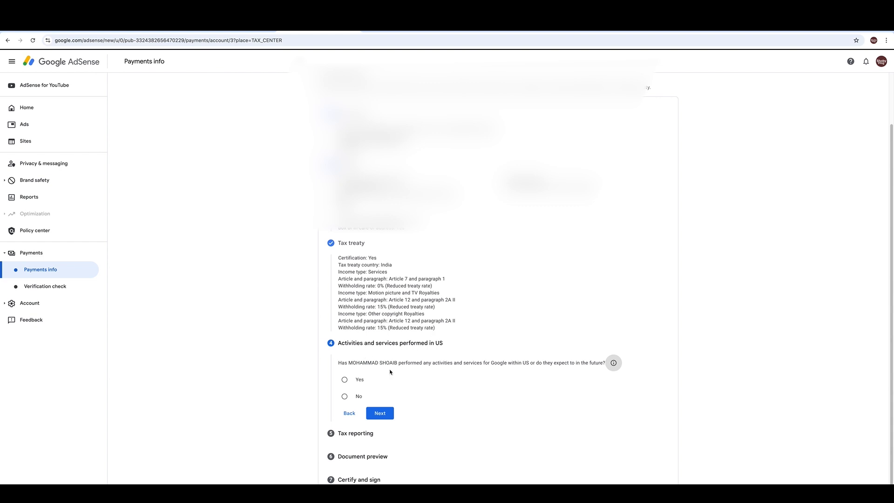
Answer No to activities and services performed in the US and certify that services are performed solely outside the US.
{"action": "left_click", "coordinate": [344, 397]}
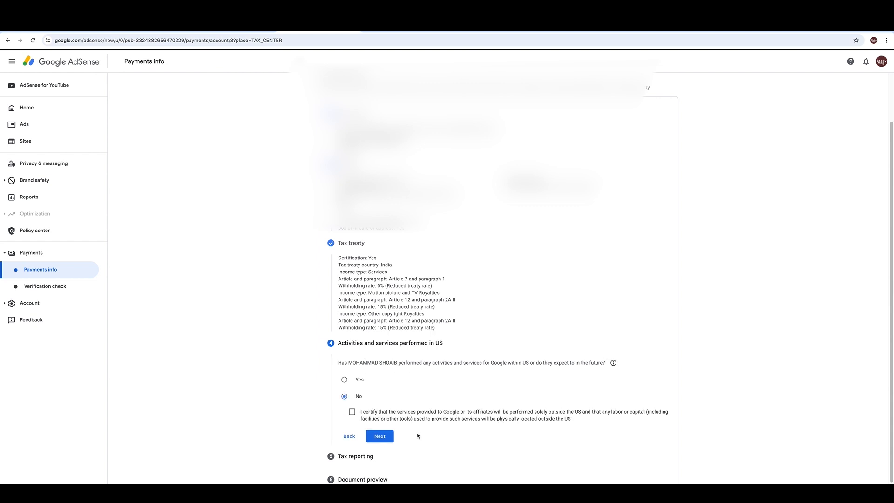
{"action": "left_click", "coordinate": [352, 413]}
{"action": "scroll", "coordinate": [419, 442], "scroll_direction": "down", "scroll_amount": 1}
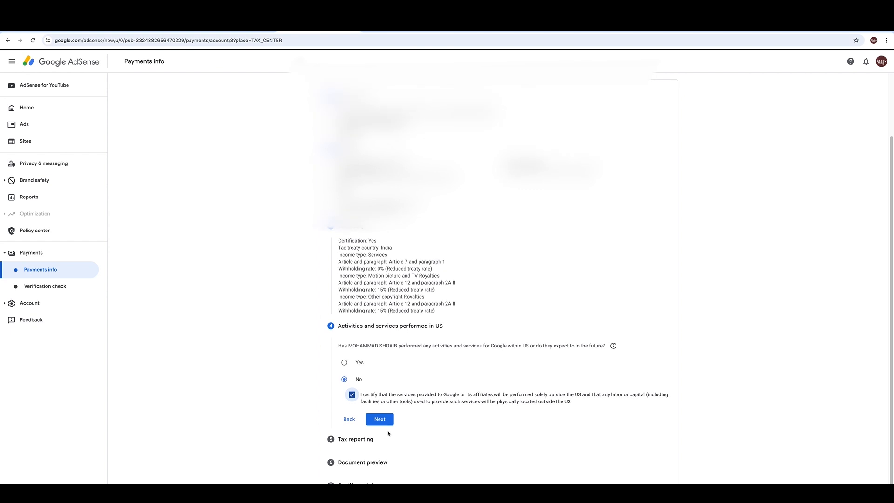
{"action": "left_click", "coordinate": [384, 420]}
Accept the paperless delivery agreement for tax reporting and confirm that the generated tax documents have been reviewed.
{"action": "scroll", "coordinate": [263, 442], "scroll_direction": "down", "scroll_amount": 2}
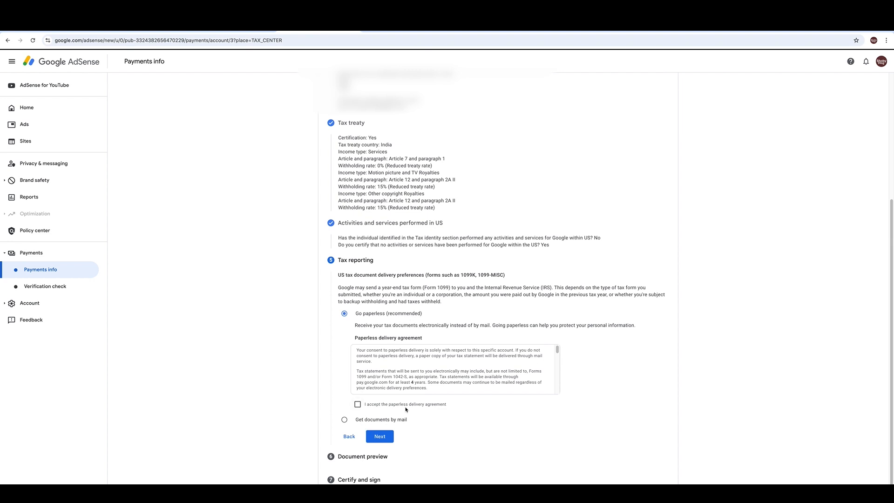
{"action": "left_click", "coordinate": [383, 405]}
{"action": "left_click", "coordinate": [379, 437]}
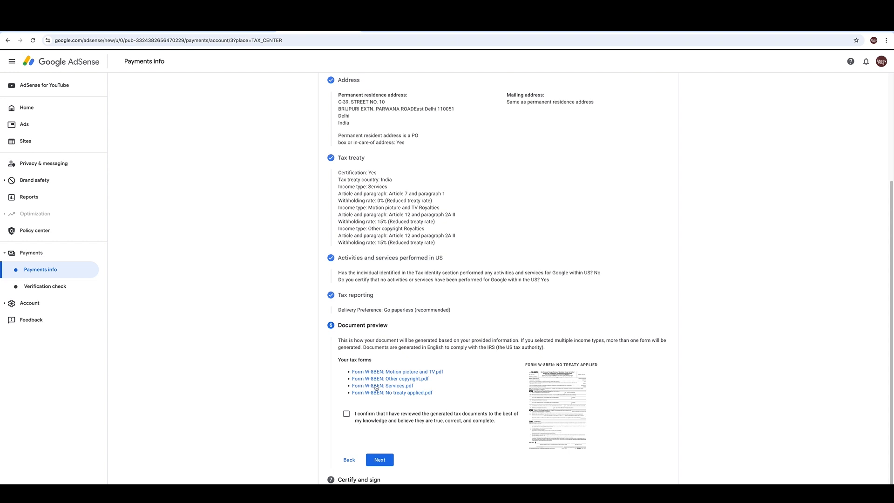
{"action": "left_click", "coordinate": [347, 414]}
{"action": "left_click", "coordinate": [380, 461]}
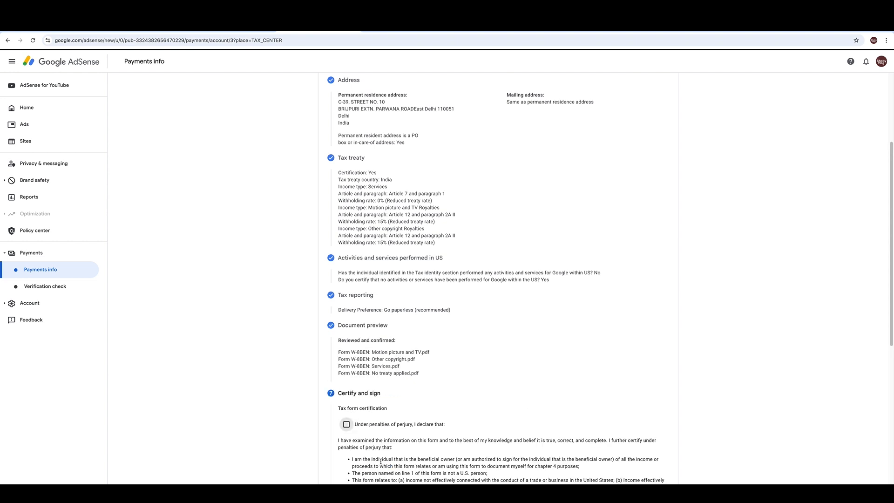
Certify the tax form under penalties of perjury and certify the unchanged status affidavit with the year 2024.
{"action": "scroll", "coordinate": [261, 460], "scroll_direction": "down", "scroll_amount": 5}
{"action": "key", "text": "space"}
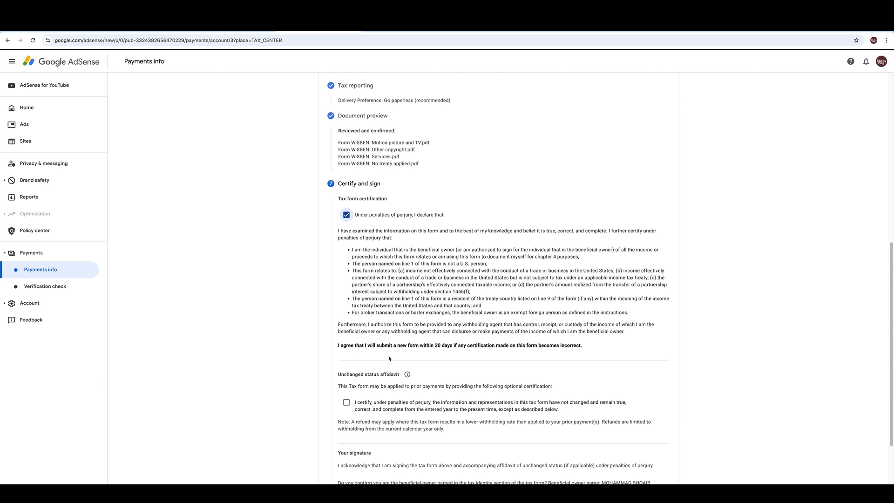
{"action": "scroll", "coordinate": [389, 358], "scroll_direction": "down", "scroll_amount": 3}
{"action": "left_click", "coordinate": [347, 287]}
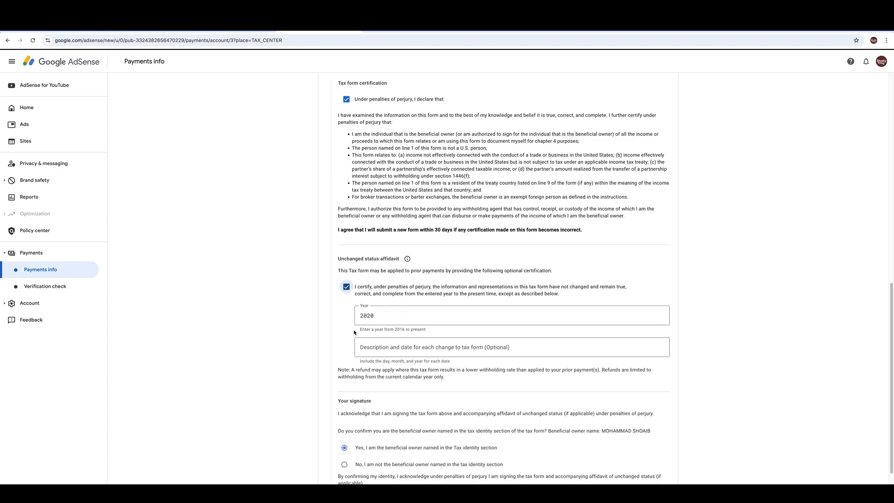
{"action": "key", "text": "Tab"}
{"action": "type", "text": "2024"}
{"action": "key", "text": "Tab"}
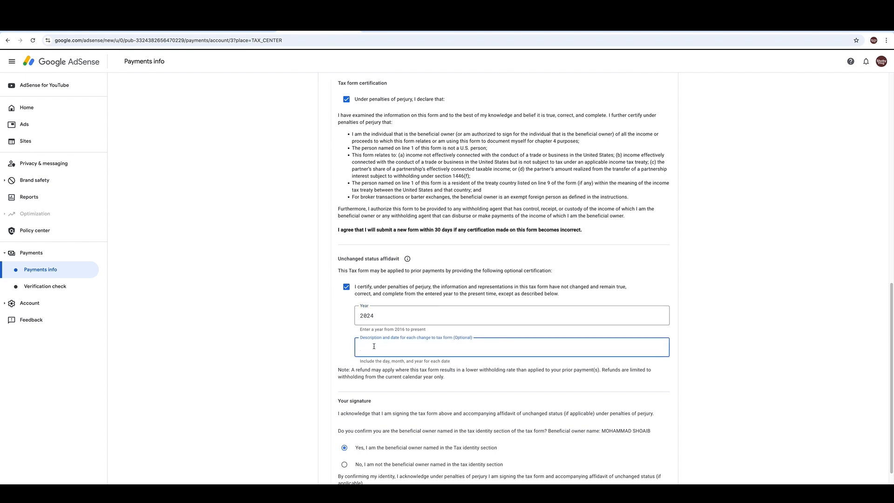
Confirm being the beneficial owner named in the Tax identity section and submit the tax form.
{"action": "scroll", "coordinate": [347, 368], "scroll_direction": "down", "scroll_amount": 2}
{"action": "left_click", "coordinate": [345, 385]}
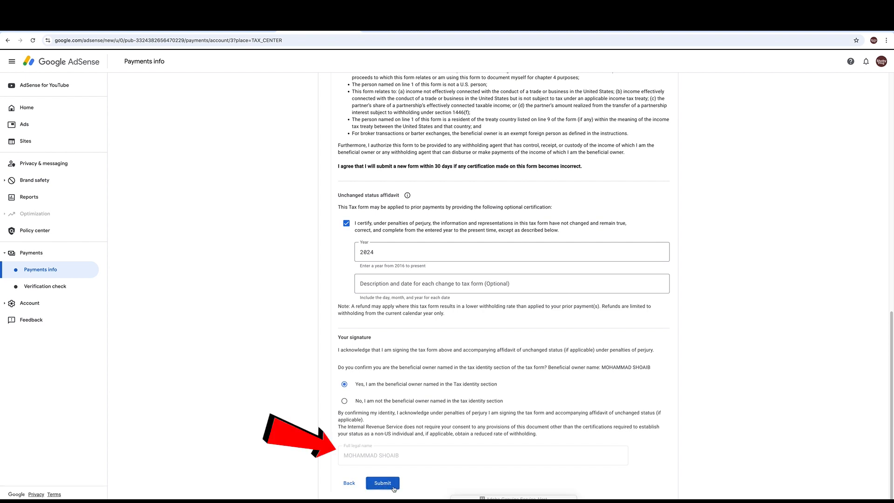
{"action": "left_click", "coordinate": [383, 483]}
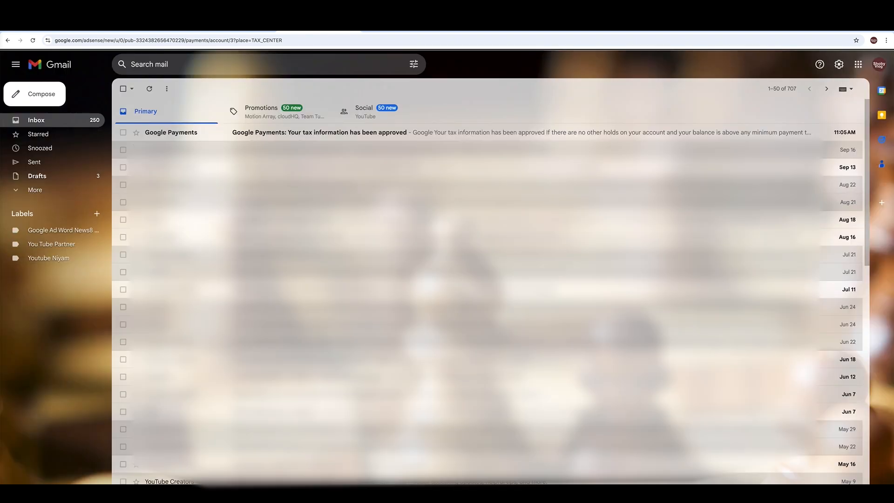
Open the Google Payments tax approval email in Gmail, follow it to the tax info and expand the United States tax details and documents.
{"action": "left_click", "coordinate": [390, 134]}
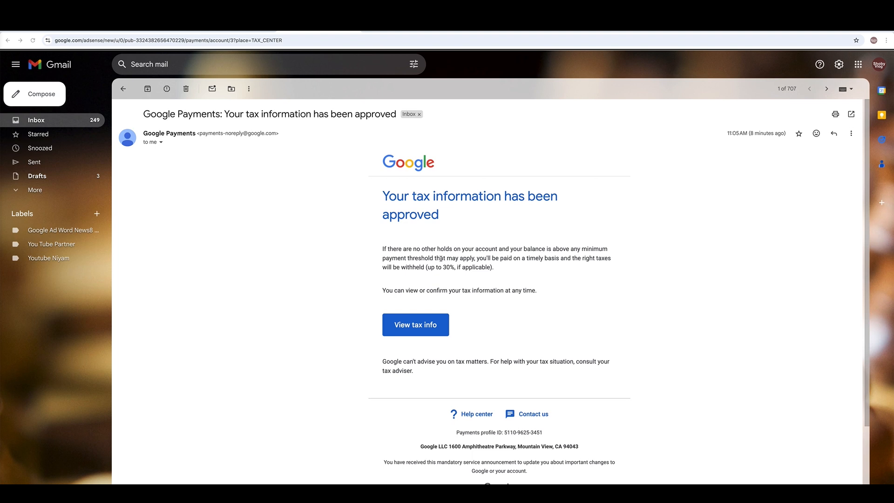
{"action": "left_click", "coordinate": [426, 332]}
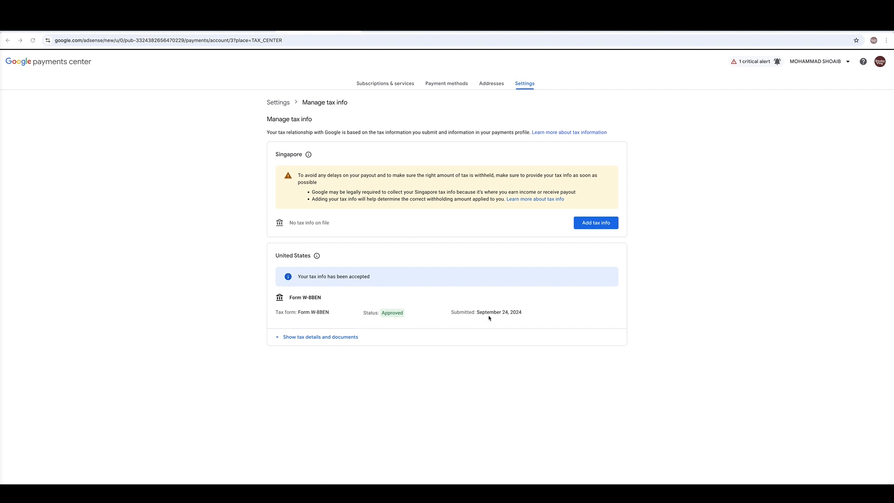
{"action": "left_click", "coordinate": [326, 337]}
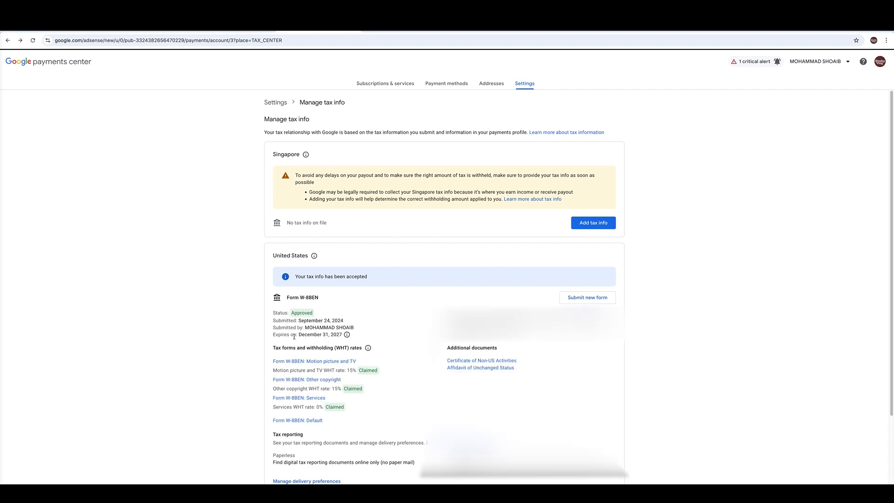